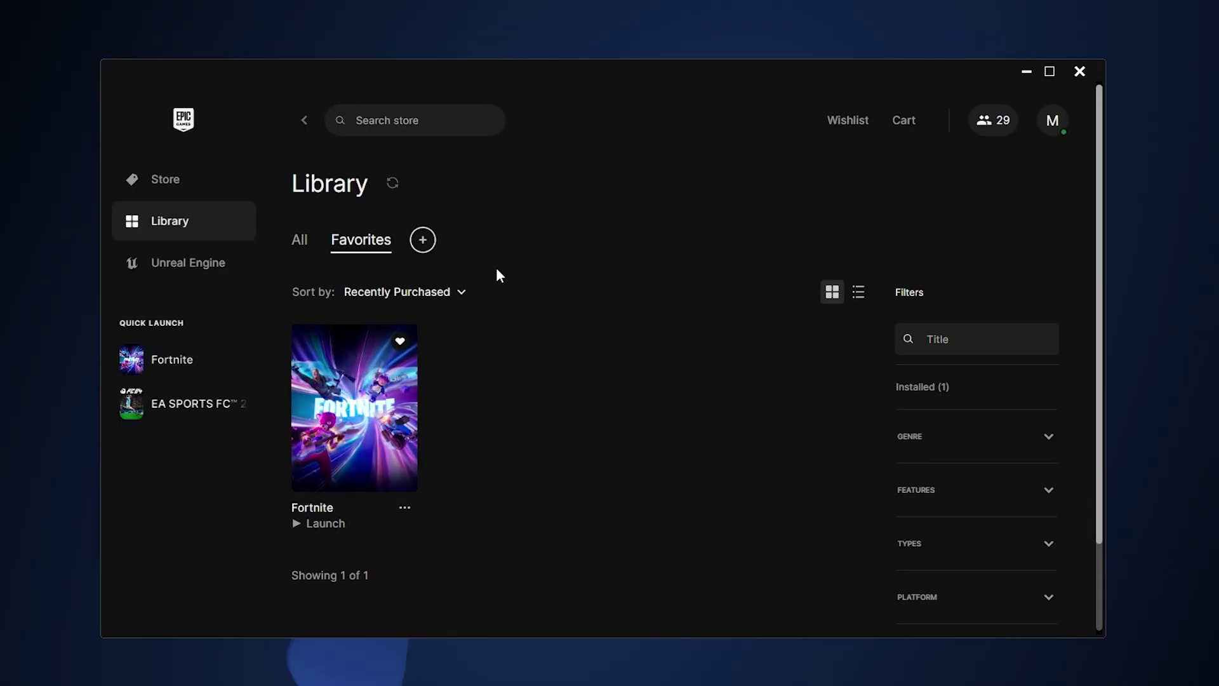
Step: In launcher settings, enable Fortnite's Additional Command Line Arguments and paste -limitclientticks into it
{"action": "left_click", "coordinate": [192, 280]}
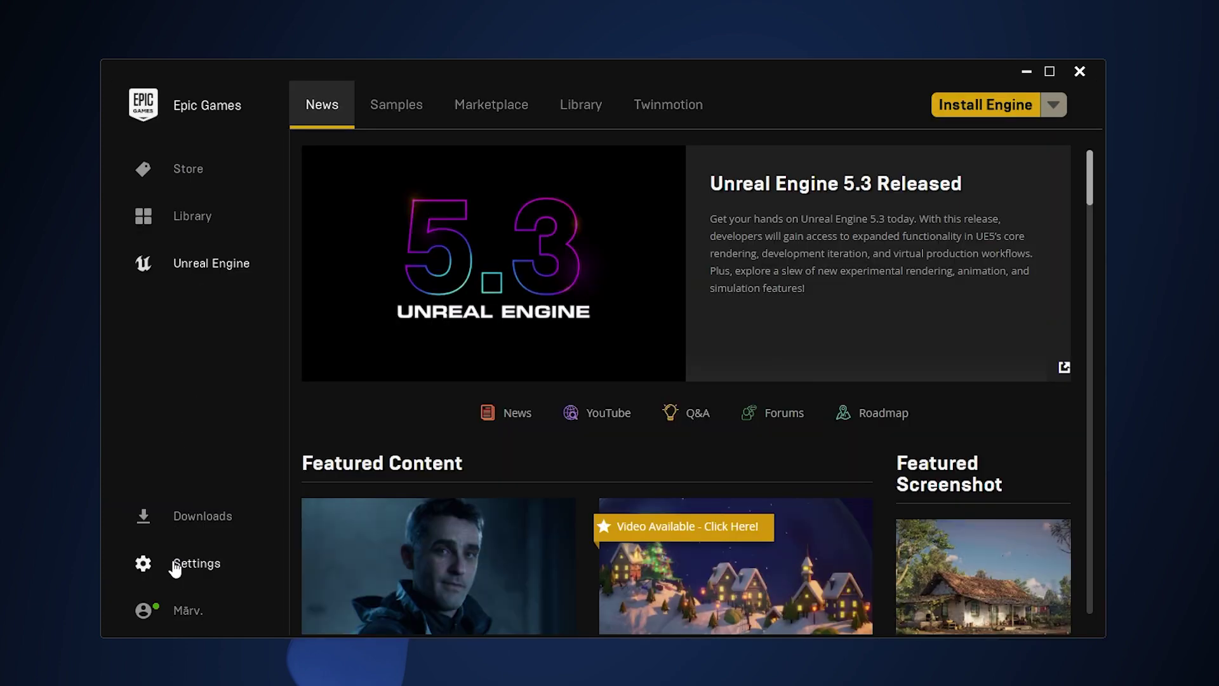
{"action": "left_click", "coordinate": [176, 565]}
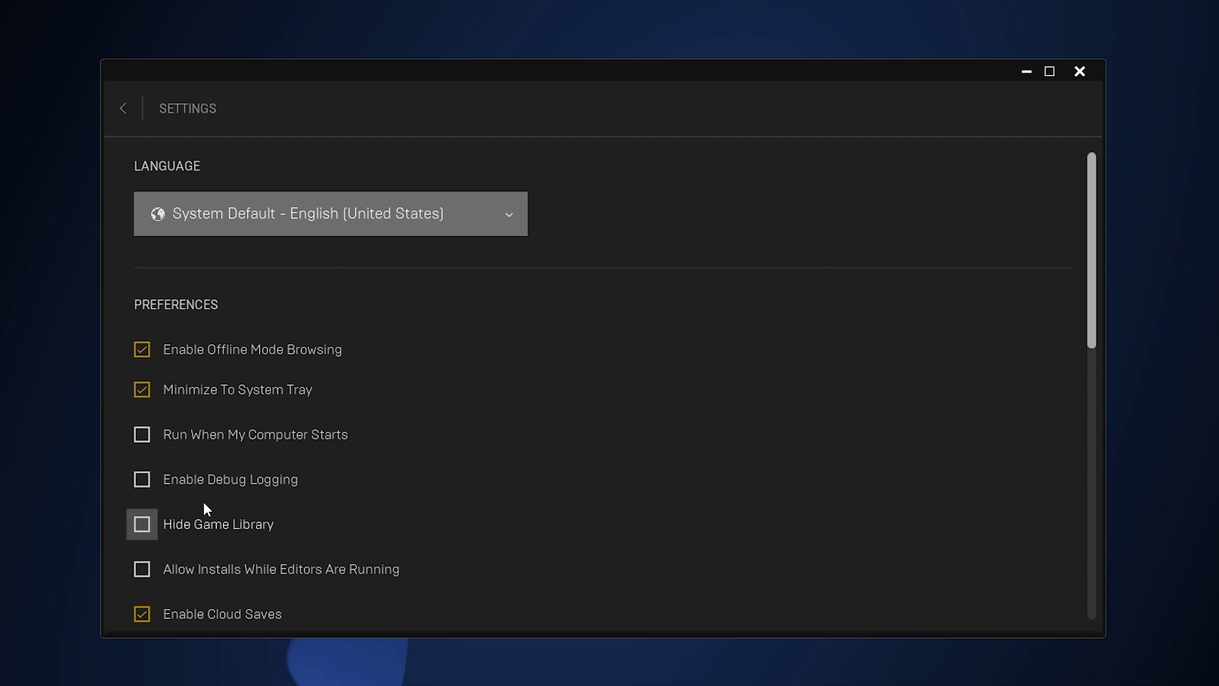
{"action": "scroll", "coordinate": [219, 470], "scroll_direction": "down", "scroll_amount": 1}
{"action": "scroll", "coordinate": [226, 450], "scroll_direction": "down", "scroll_amount": 12}
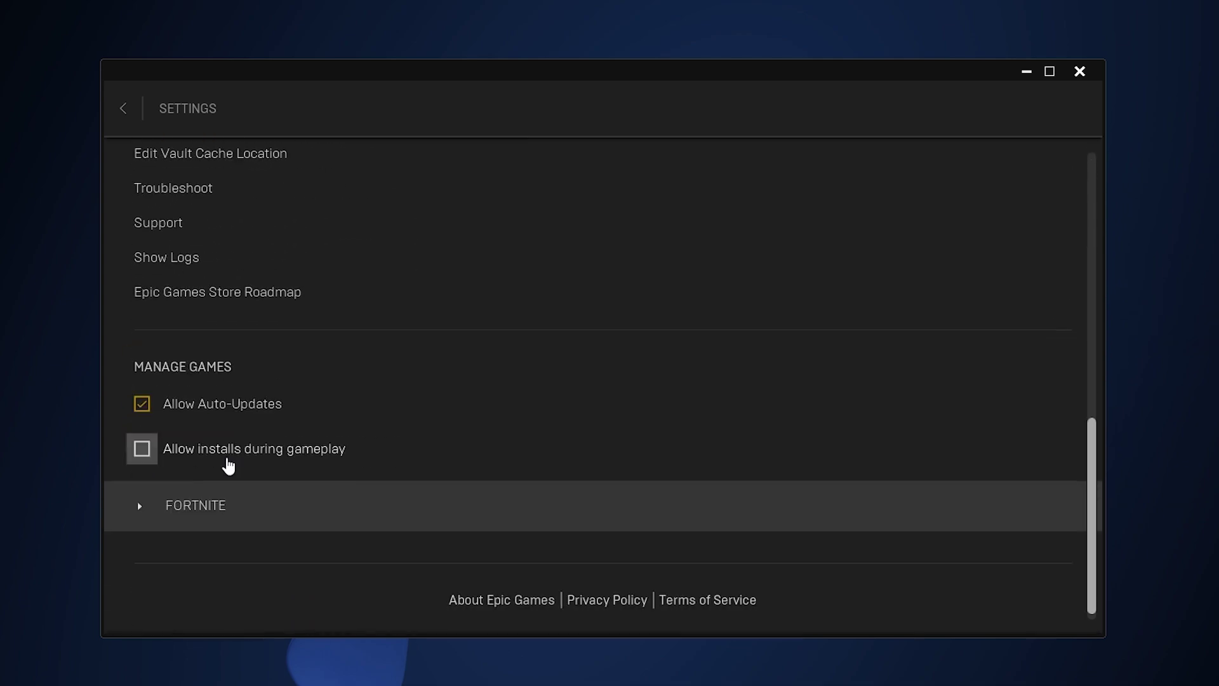
{"action": "left_click", "coordinate": [185, 498]}
{"action": "scroll", "coordinate": [184, 505], "scroll_direction": "down", "scroll_amount": 1}
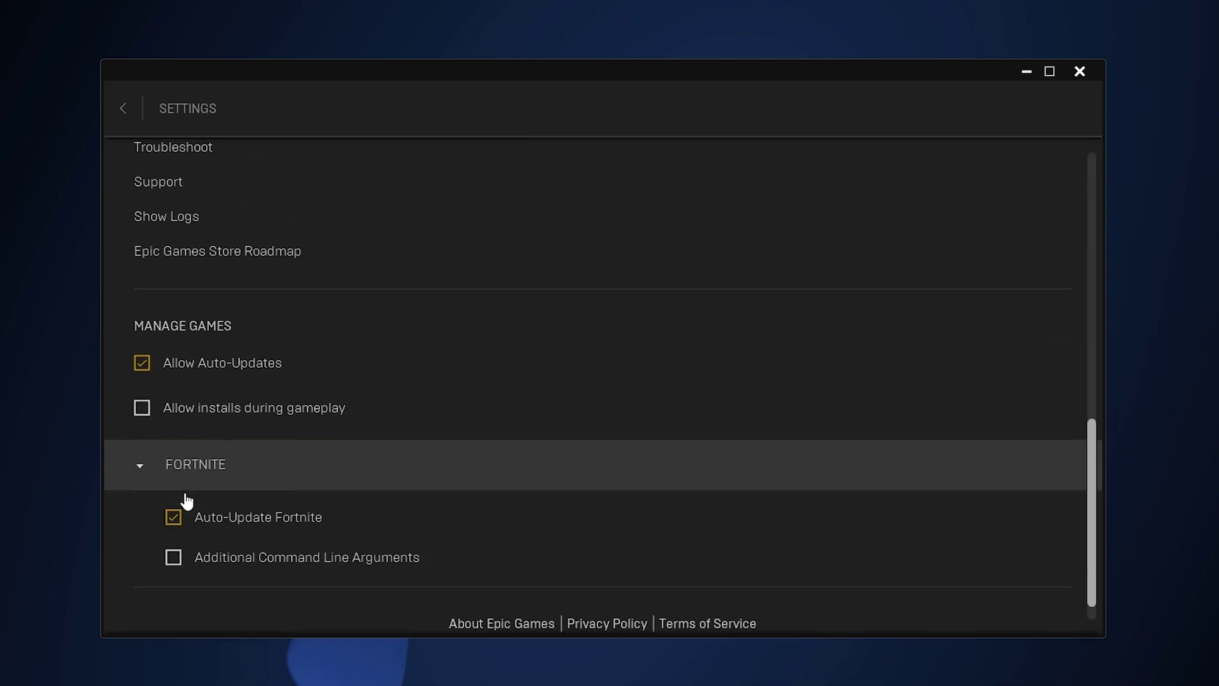
{"action": "left_click", "coordinate": [173, 519]}
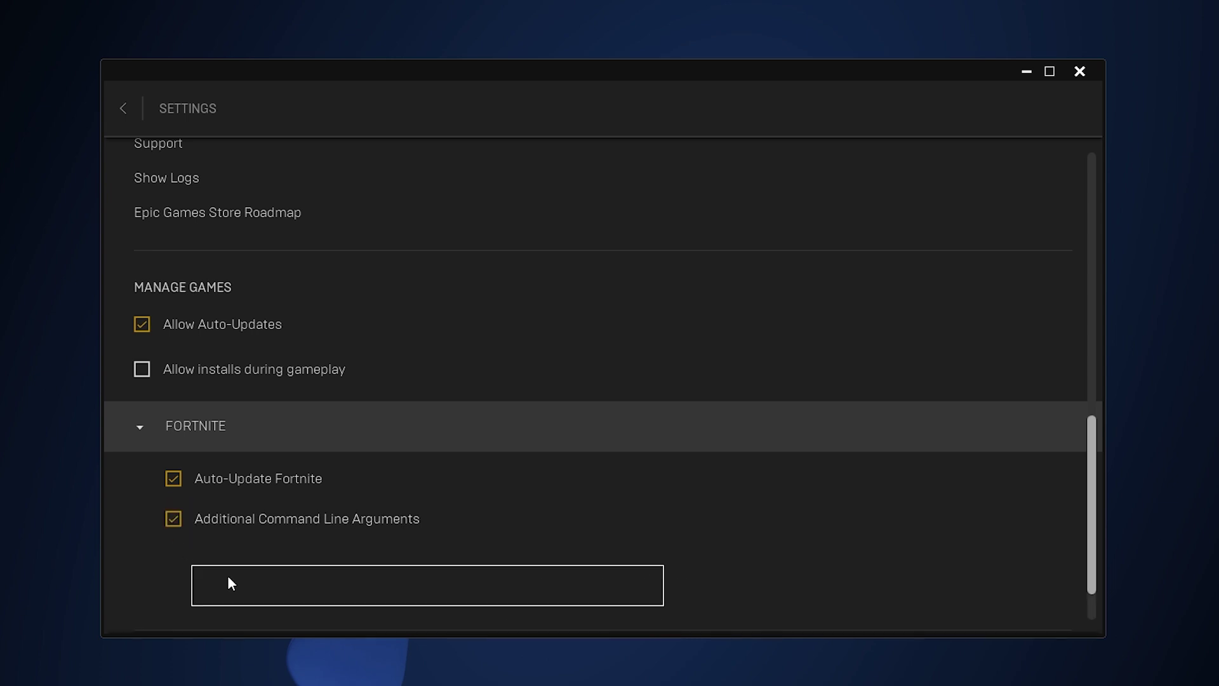
{"action": "right_click", "coordinate": [232, 589]}
{"action": "left_click", "coordinate": [273, 665]}
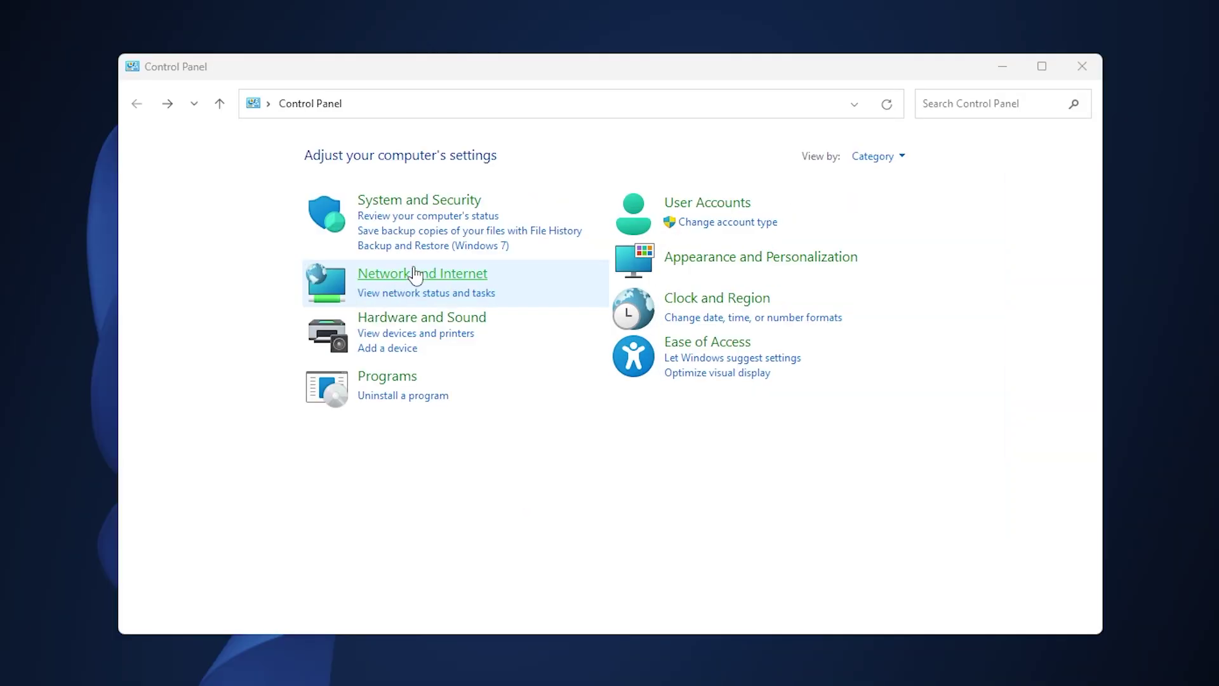
Step: Open the Wi-Fi adapter's IPv4 properties, confirm DNS 8.8.8.8 and 8.8.4.4, and close properties
{"action": "left_click", "coordinate": [430, 283]}
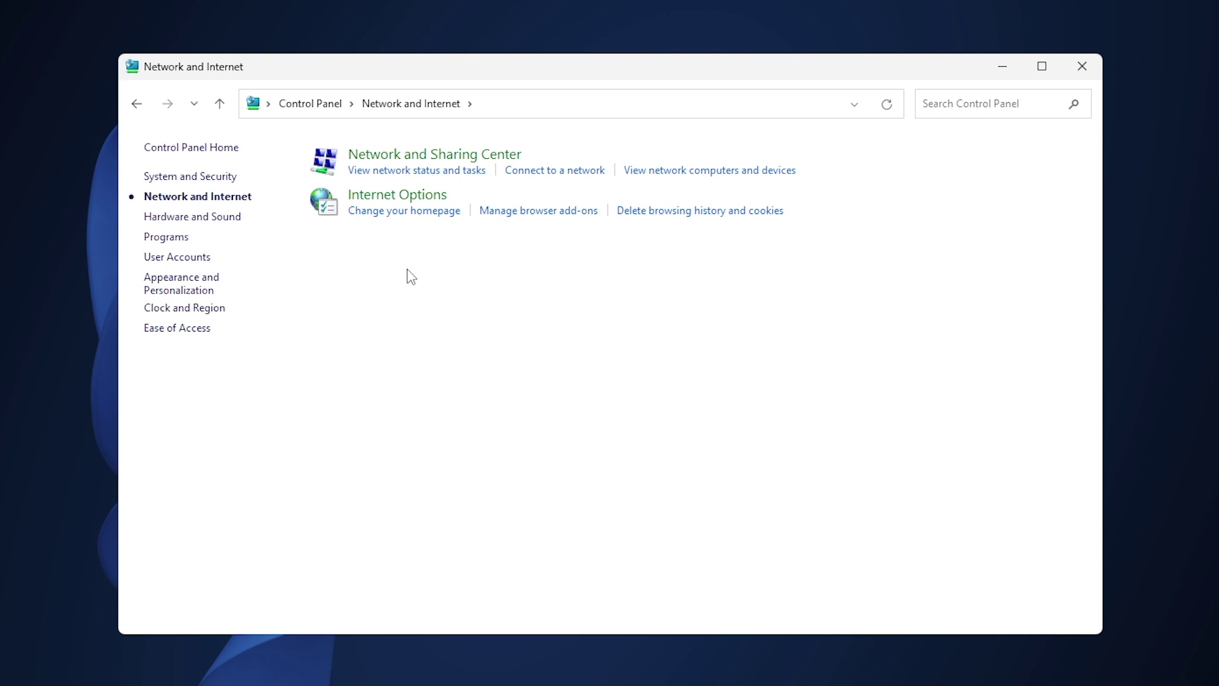
{"action": "left_click", "coordinate": [417, 156]}
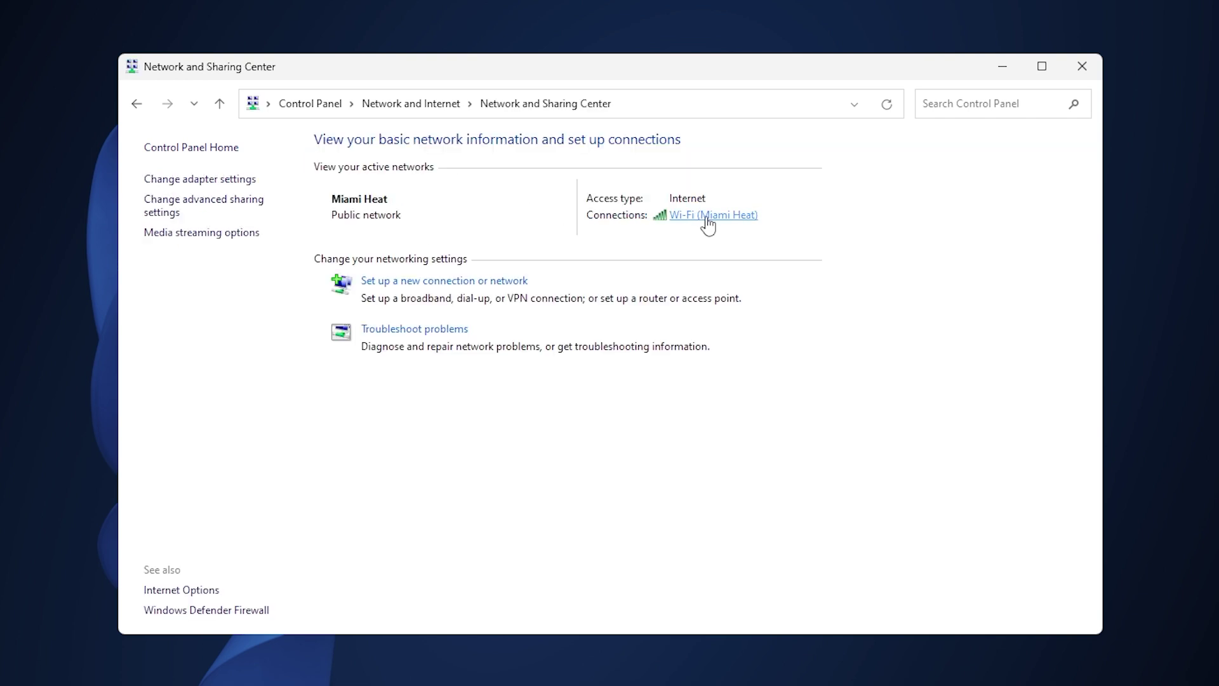
{"action": "left_click", "coordinate": [706, 218]}
{"action": "left_click", "coordinate": [473, 489]}
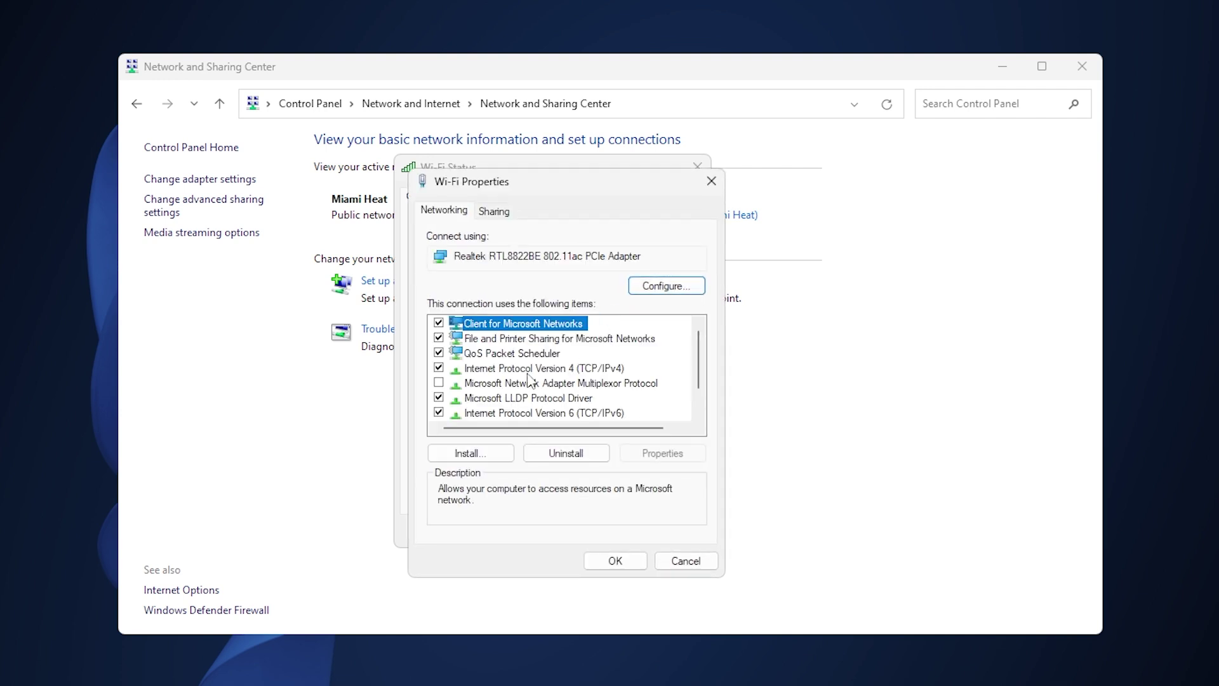
{"action": "left_click", "coordinate": [528, 371]}
{"action": "left_click", "coordinate": [663, 453]}
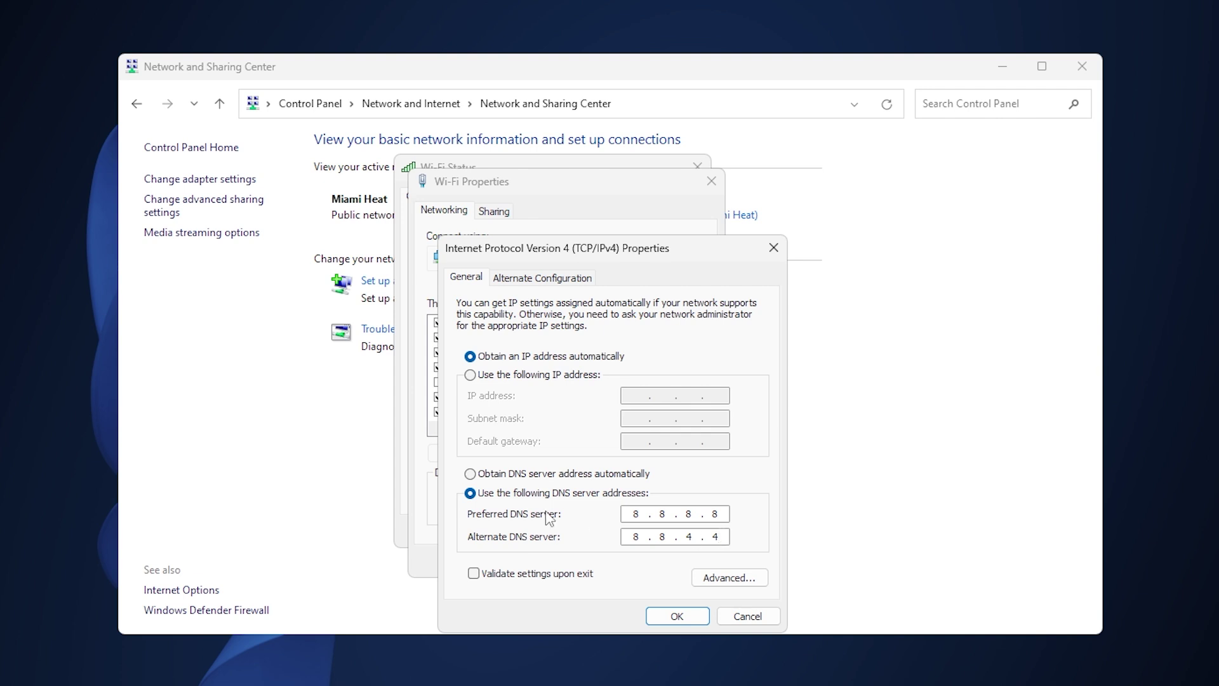
{"action": "left_click", "coordinate": [658, 614]}
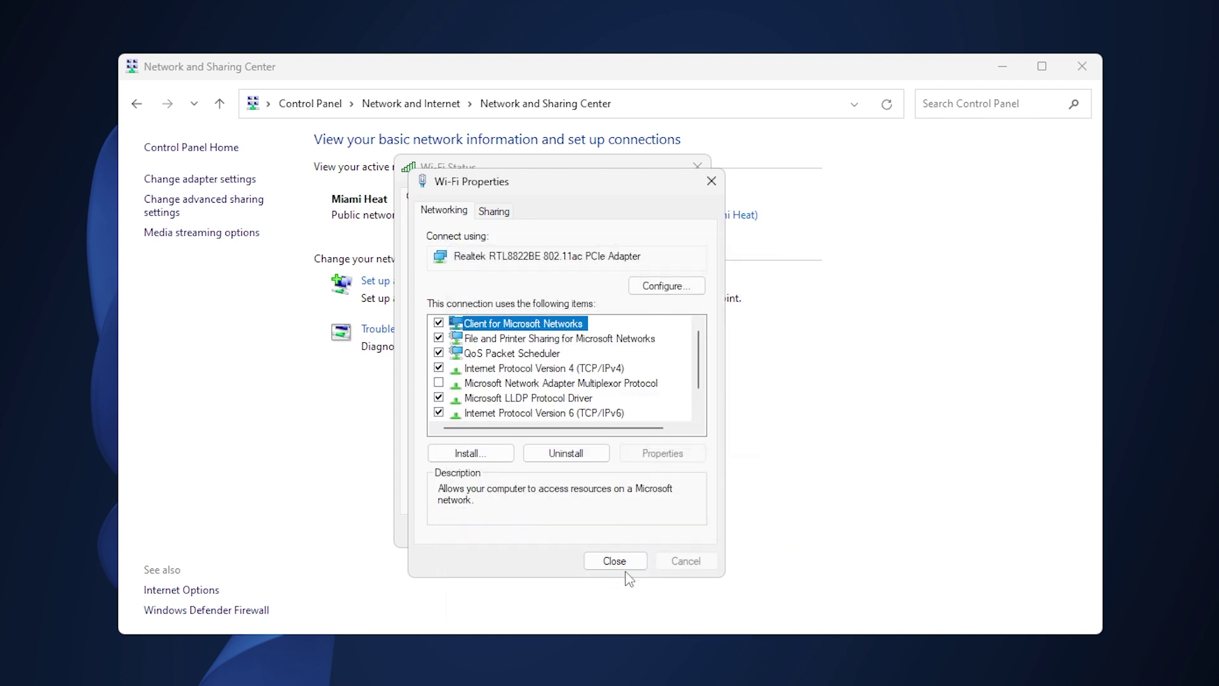
{"action": "left_click", "coordinate": [616, 562]}
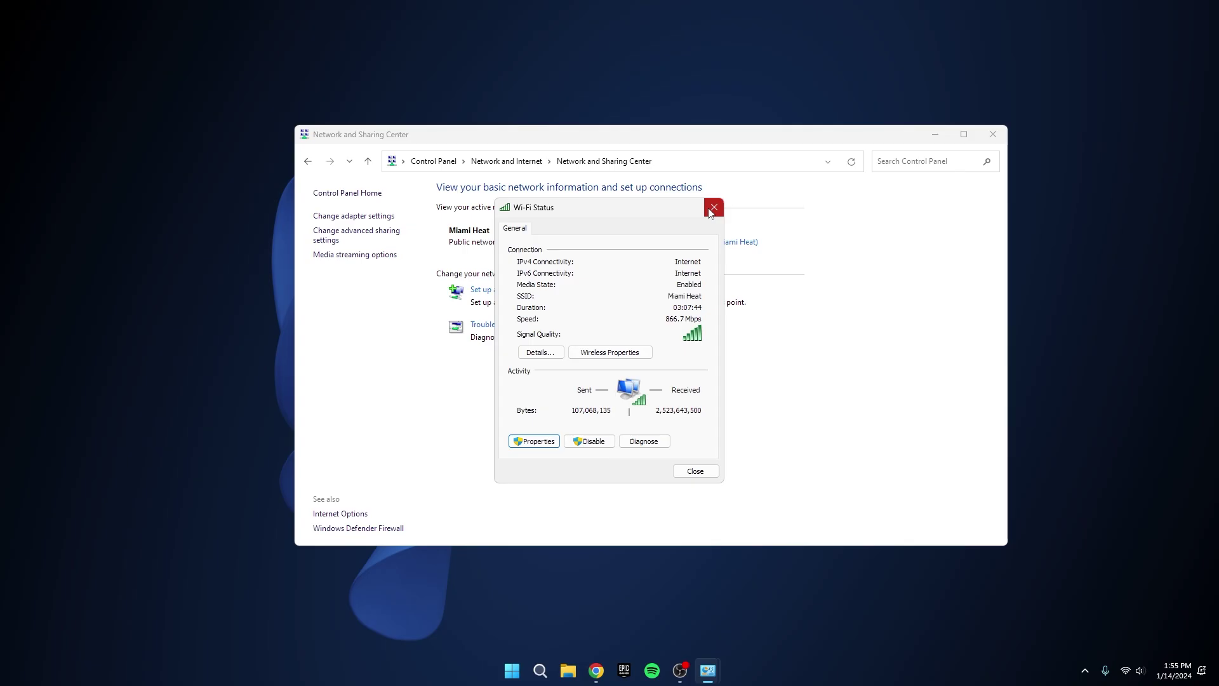
Step: Close the network windows and focus the administrator Command Prompt beside Notepad
{"action": "left_click", "coordinate": [714, 208]}
{"action": "left_click", "coordinate": [993, 134]}
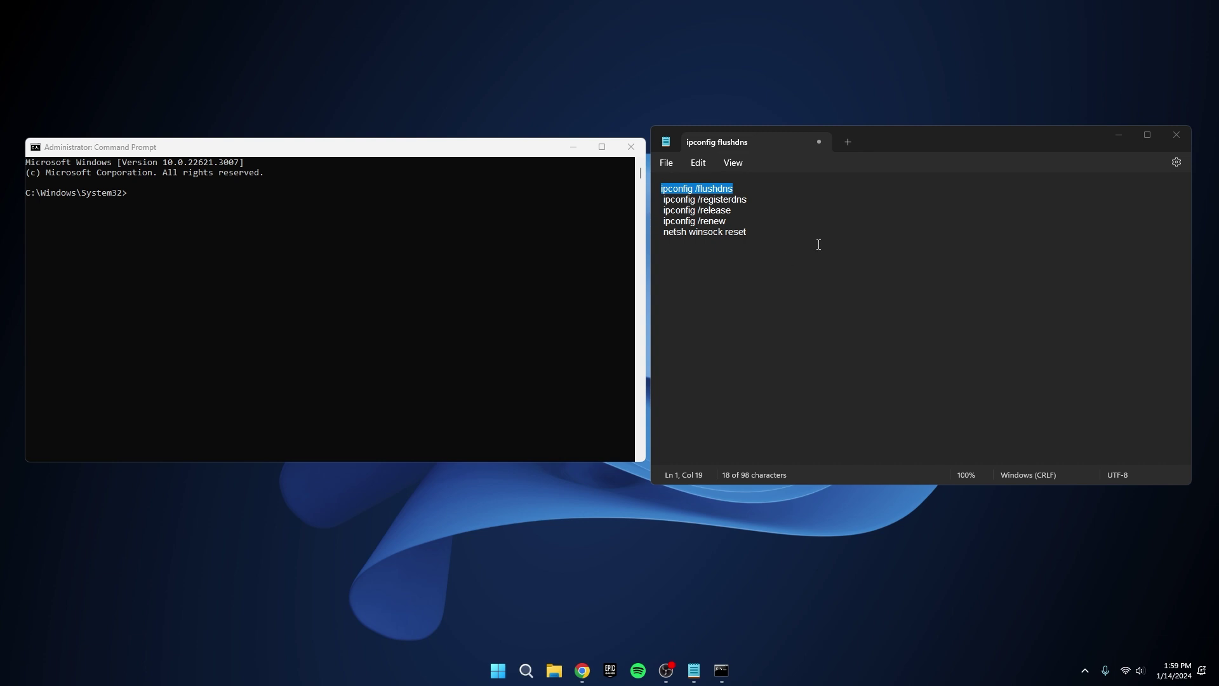
{"action": "left_click", "coordinate": [132, 192]}
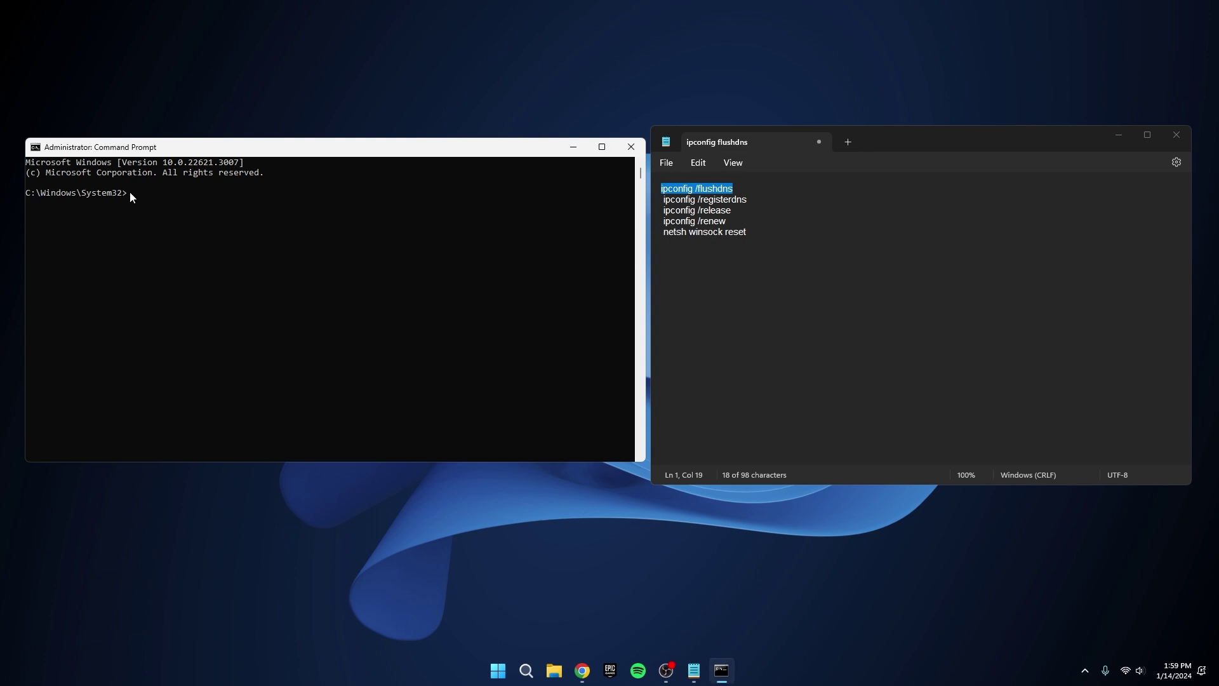
{"action": "left_click", "coordinate": [130, 192]}
{"action": "right_click", "coordinate": [129, 193]}
Step: Check the Start menu's power options and dismiss them without restarting
{"action": "left_click", "coordinate": [499, 671]}
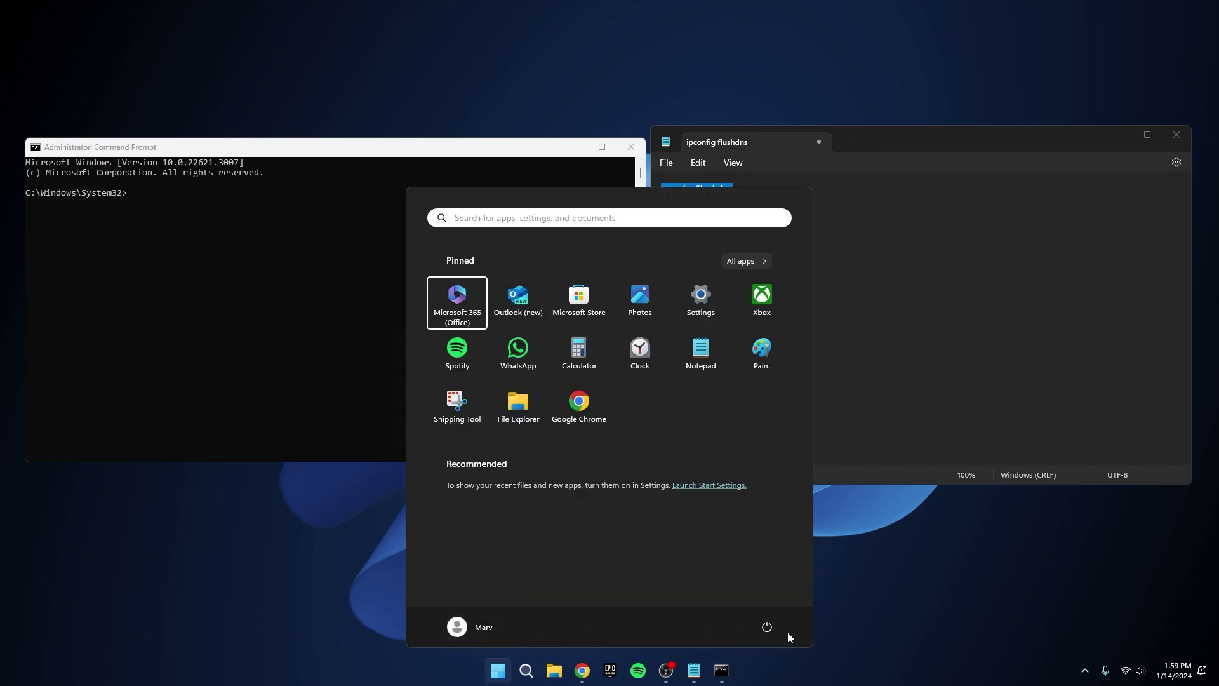
{"action": "left_click", "coordinate": [767, 627]}
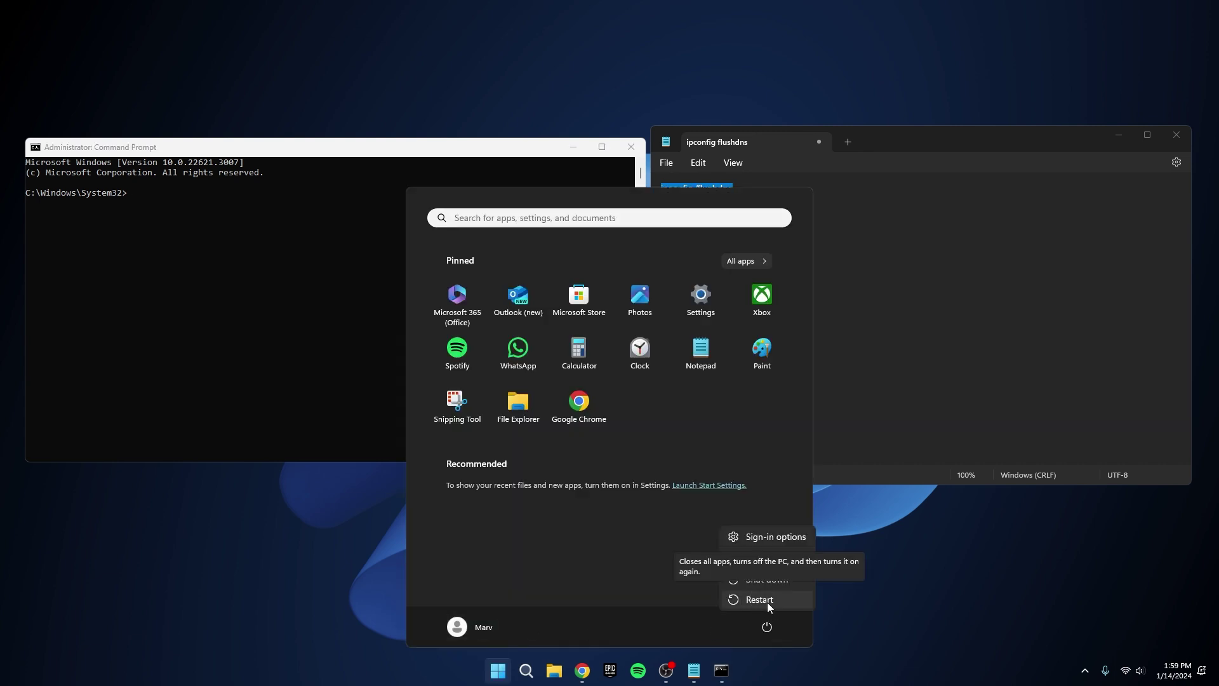
{"action": "left_click", "coordinate": [879, 584]}
{"action": "left_click", "coordinate": [878, 584]}
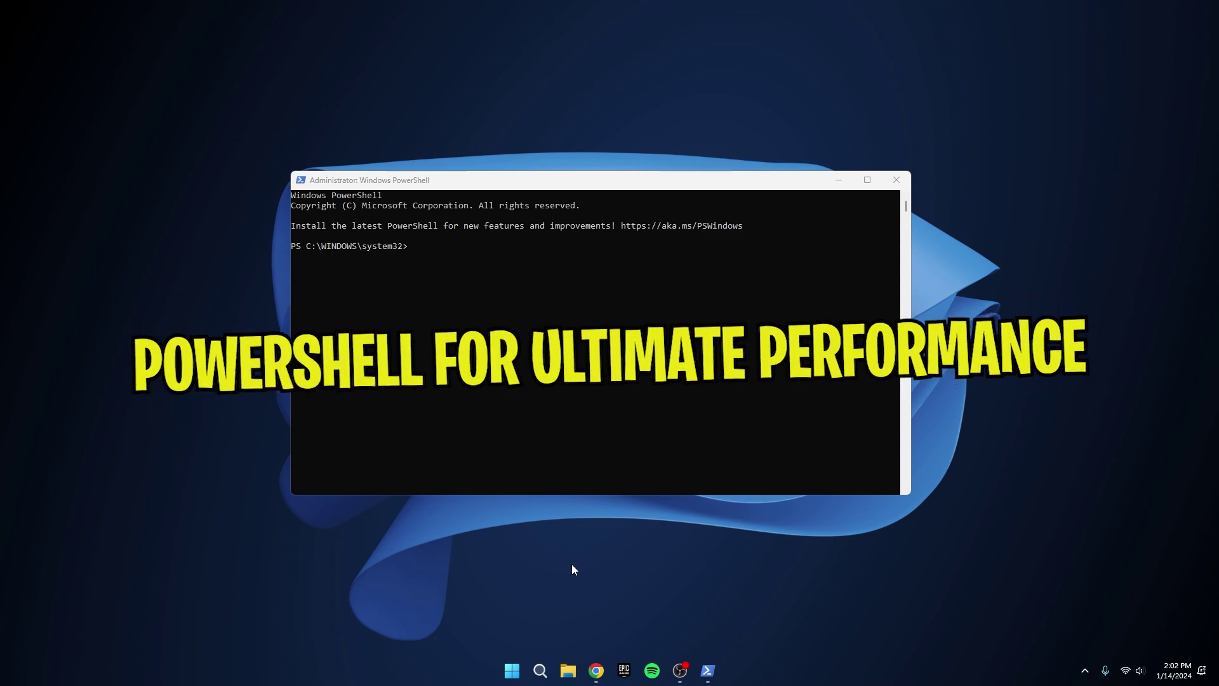
Step: Search 'shell', run Windows PowerShell as administrator, and paste the powercfg -duplicatescheme command
{"action": "key", "text": "super"}
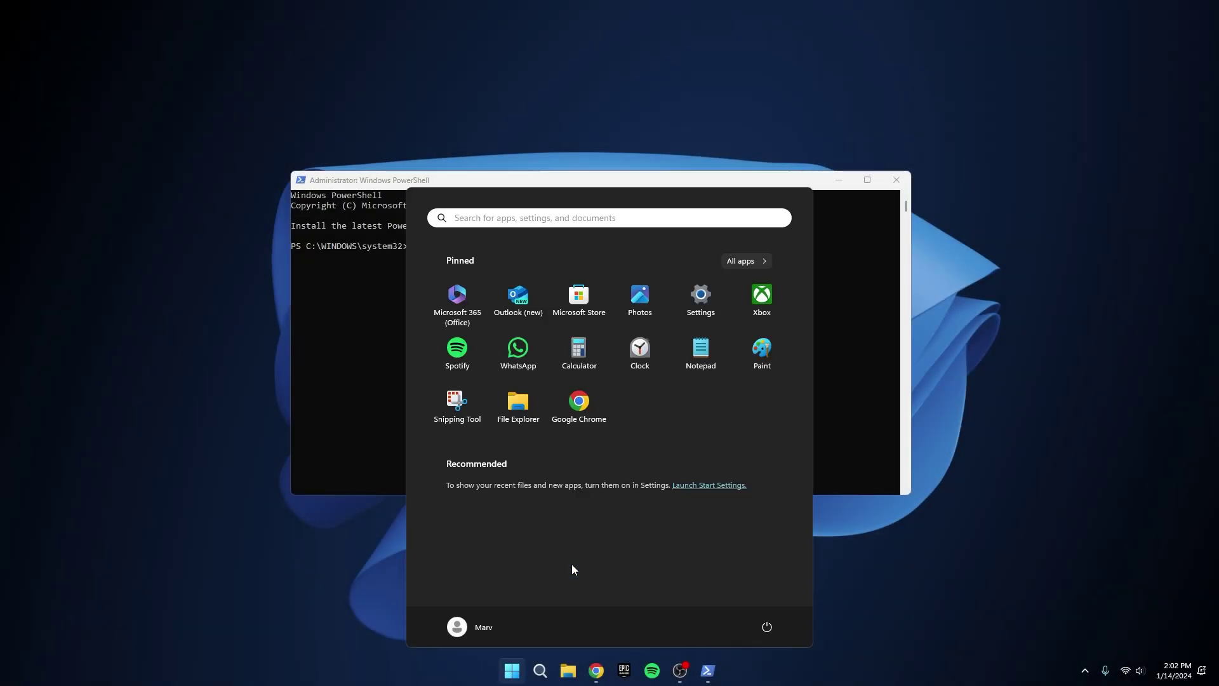
{"action": "type", "text": "shel"}
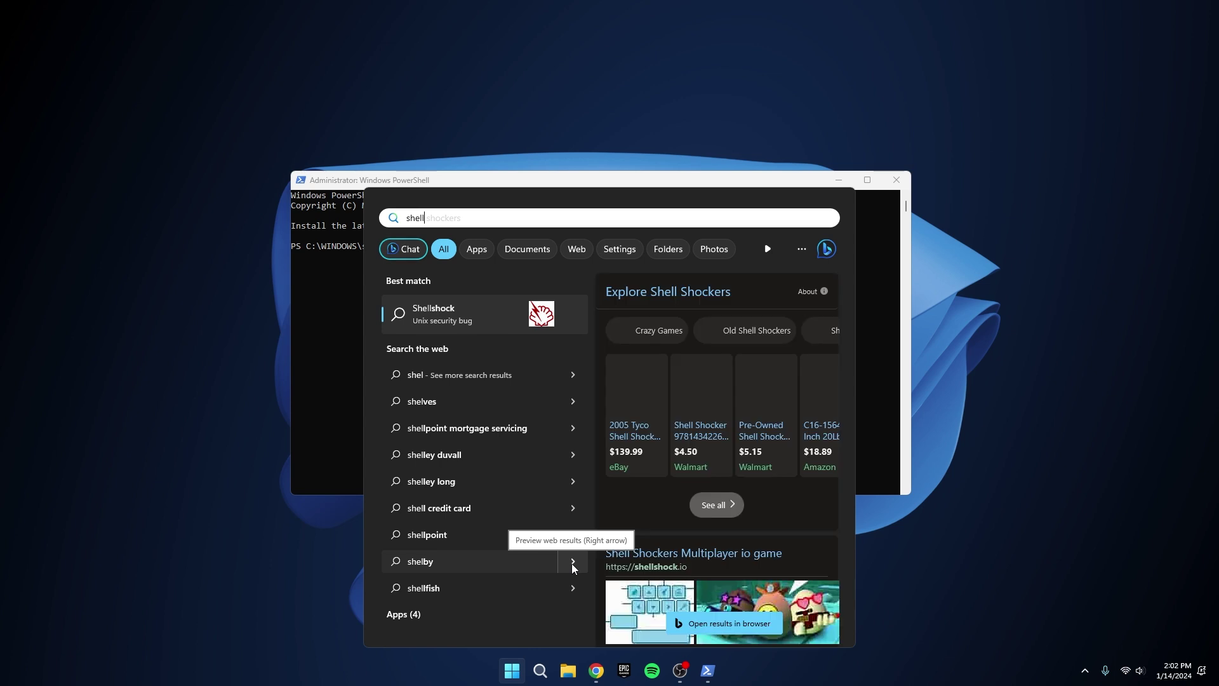
{"action": "type", "text": "l"}
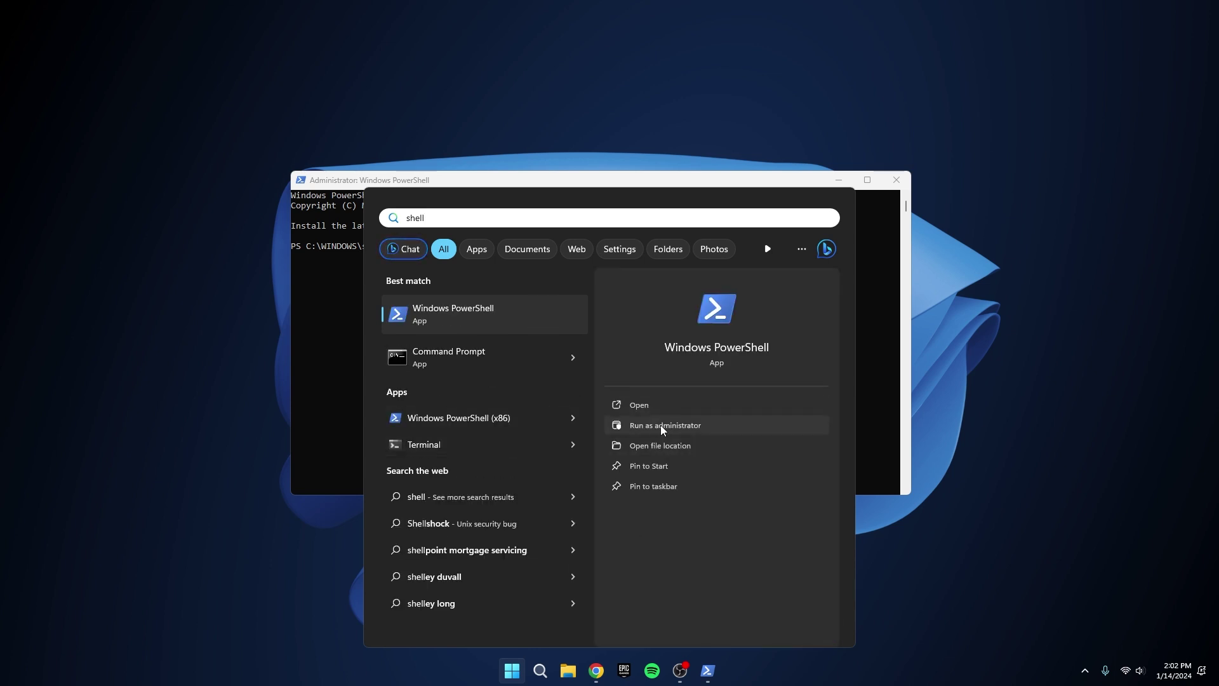
{"action": "left_click", "coordinate": [661, 425]}
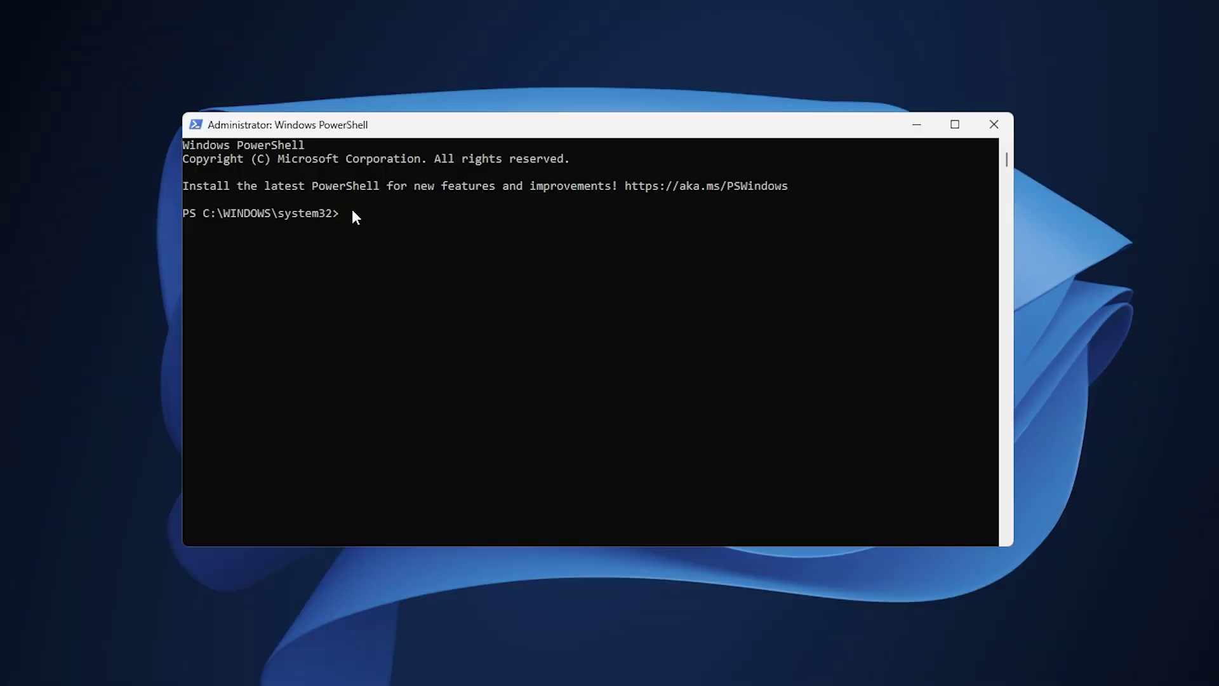
{"action": "left_click", "coordinate": [346, 213]}
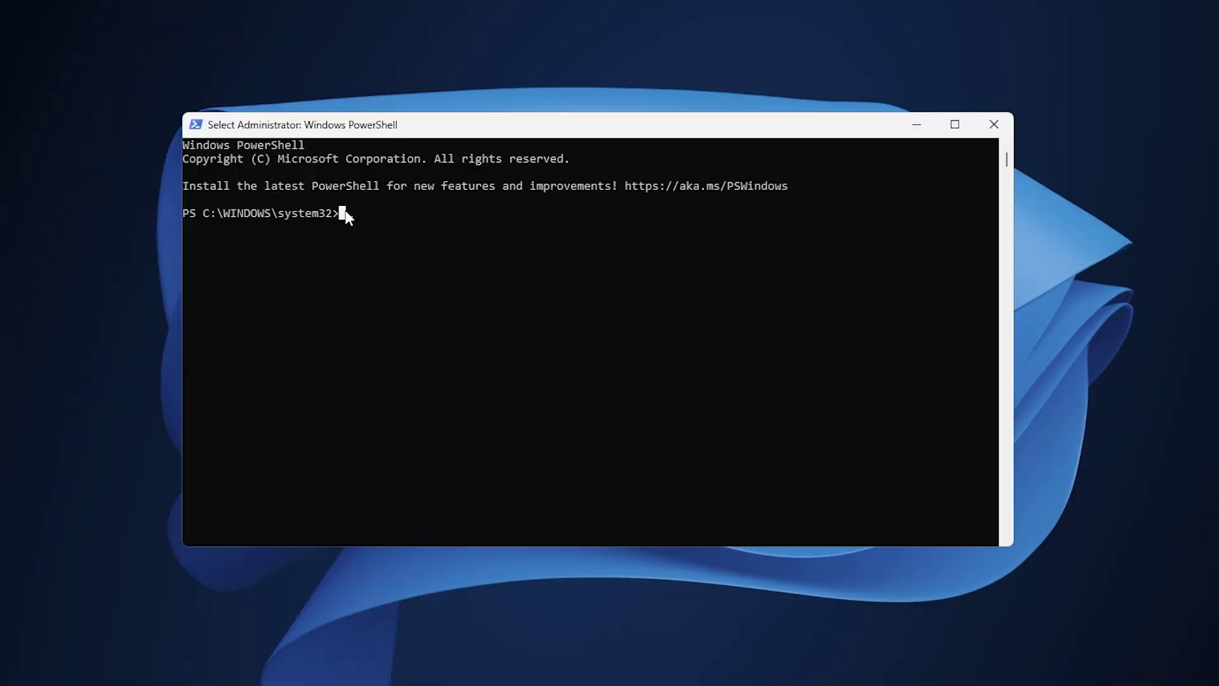
{"action": "type", "text": "powercfg -duplicatescheme e9a42b02-d5df-448d-aa00-03f14749eb61"}
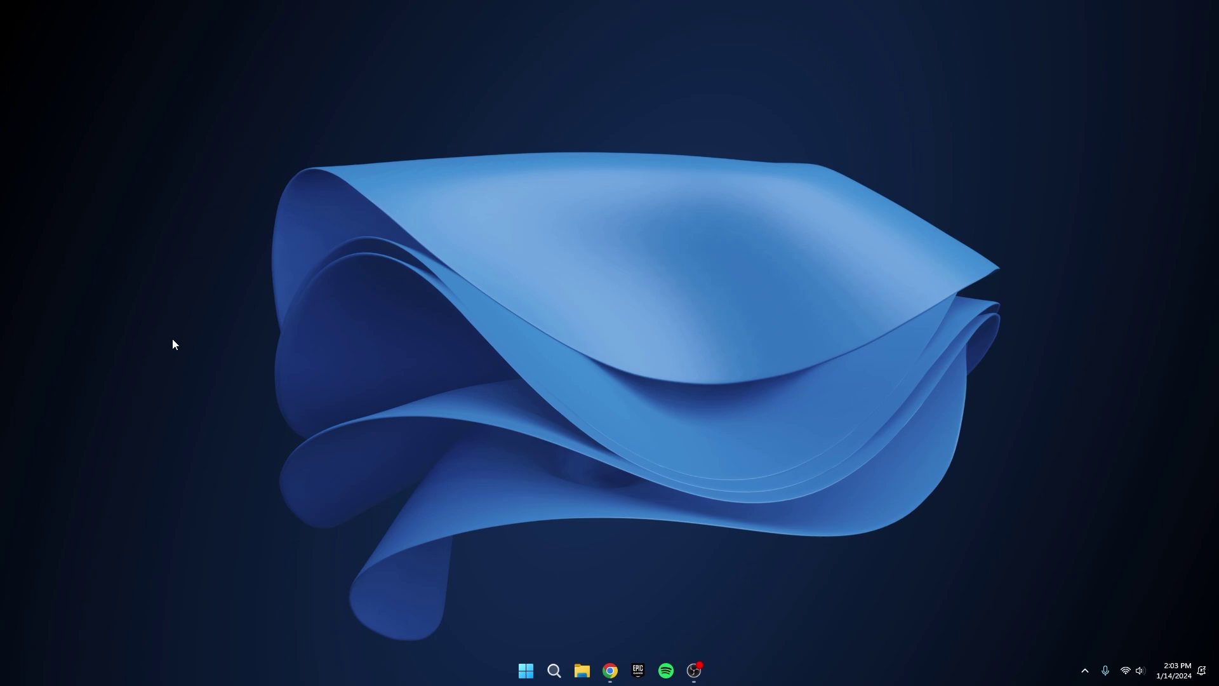
Step: Search 'pow' and make Ultimate Performance the active power plan
{"action": "key", "text": "super"}
{"action": "type", "text": "pow"}
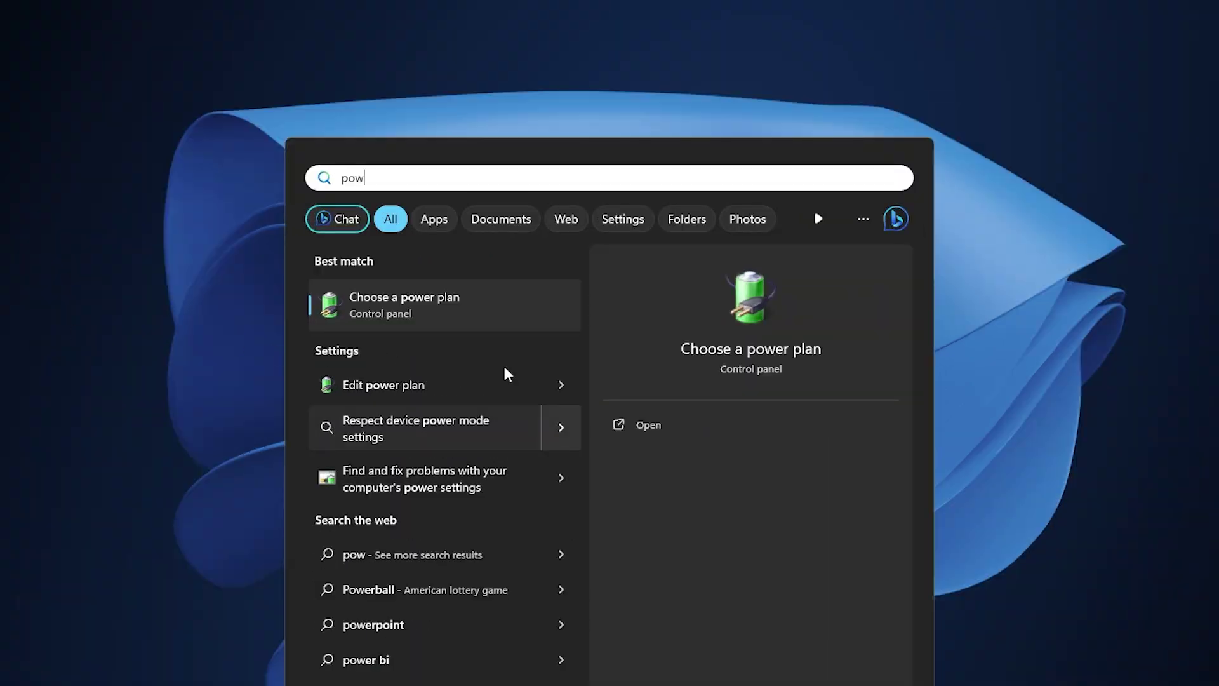
{"action": "left_click", "coordinate": [457, 302]}
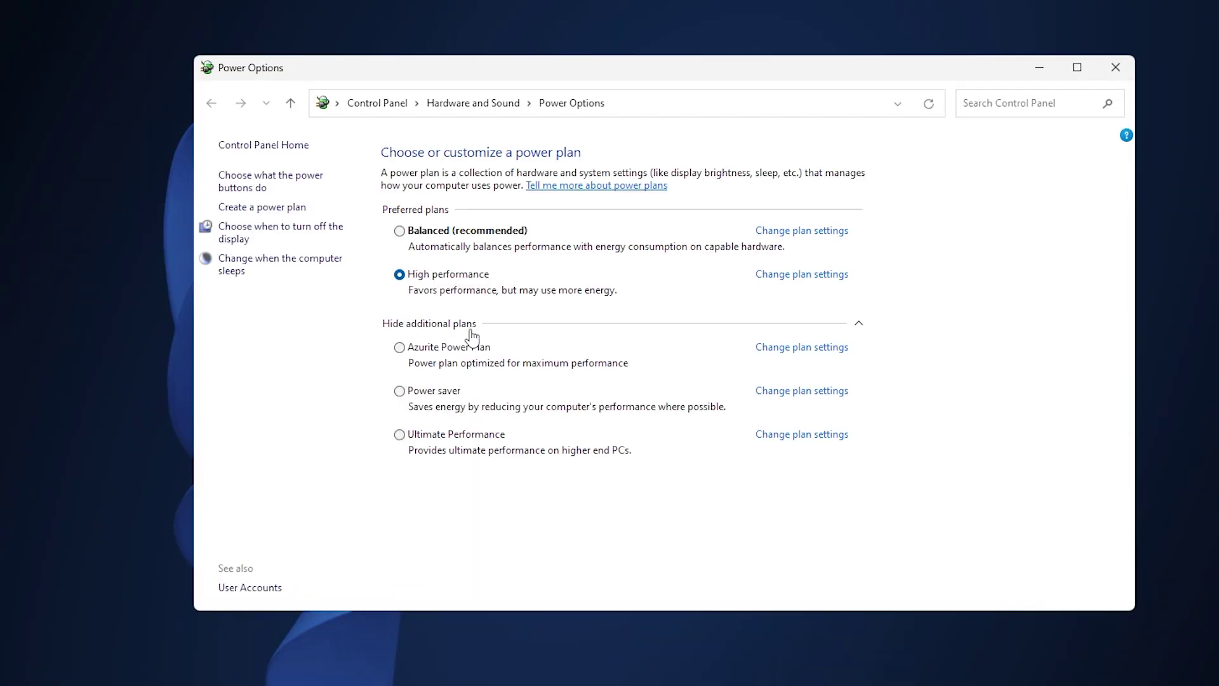
{"action": "left_click", "coordinate": [447, 434]}
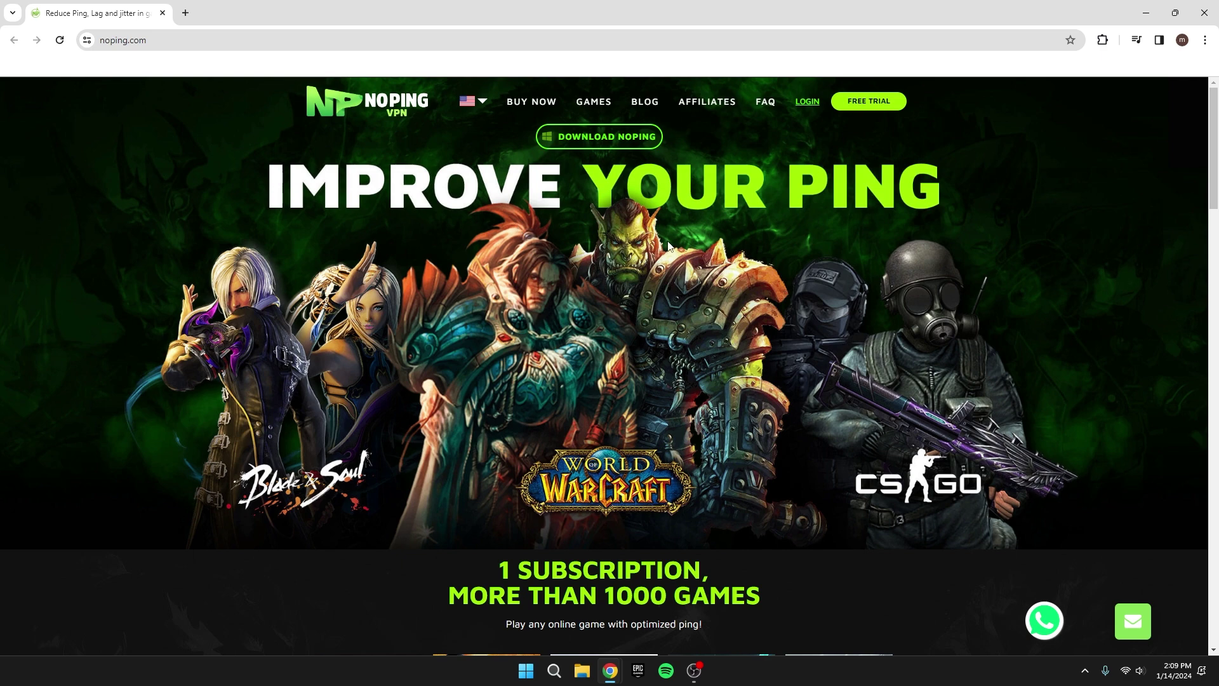
Step: Download NoPingSetup.exe from noping.com and run it from Chrome's downloads panel
{"action": "left_click", "coordinate": [603, 147]}
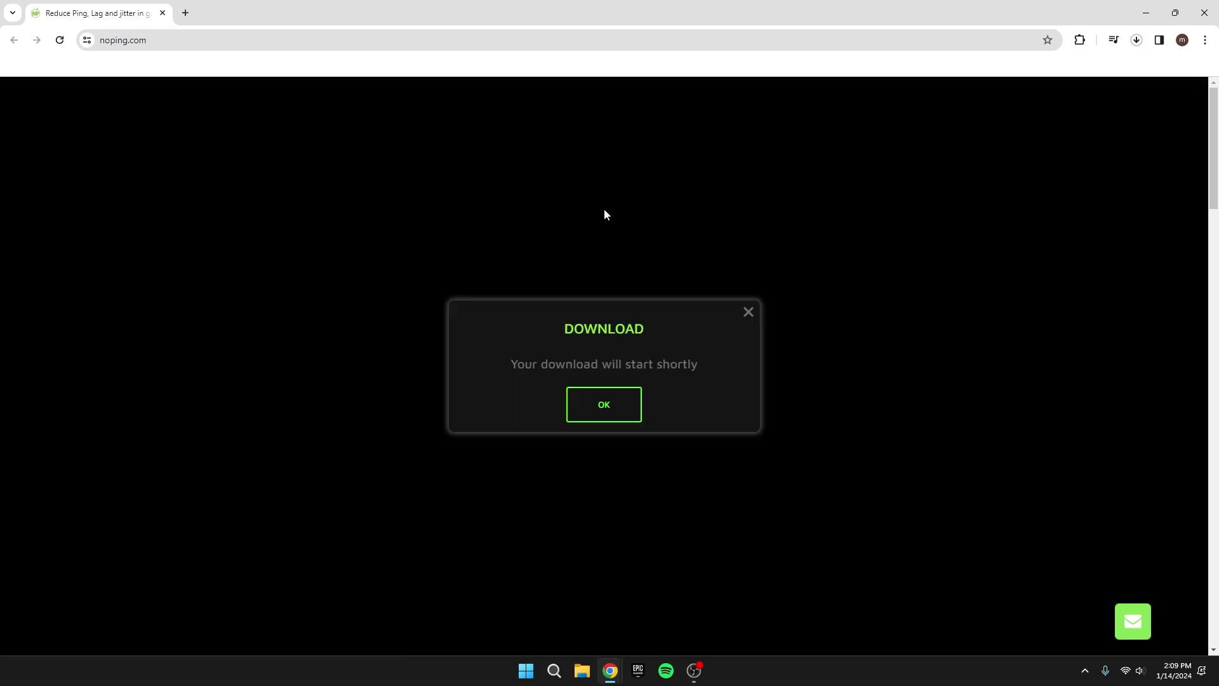
{"action": "left_click", "coordinate": [603, 407]}
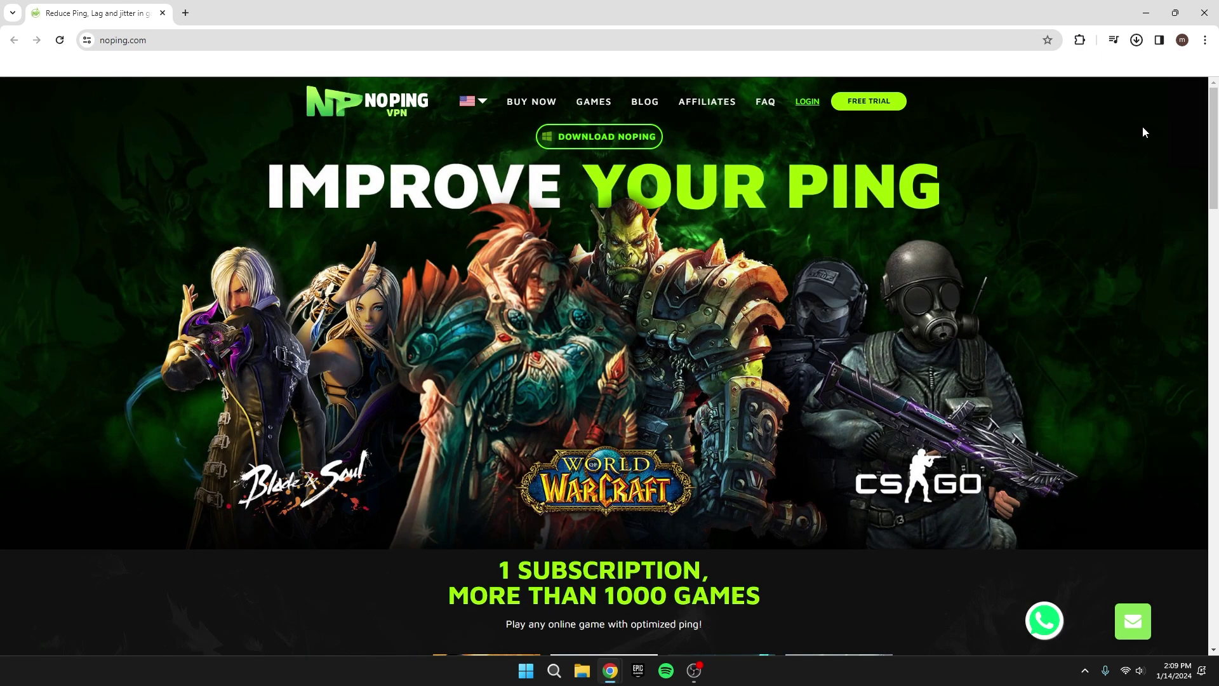
{"action": "left_click", "coordinate": [1137, 40]}
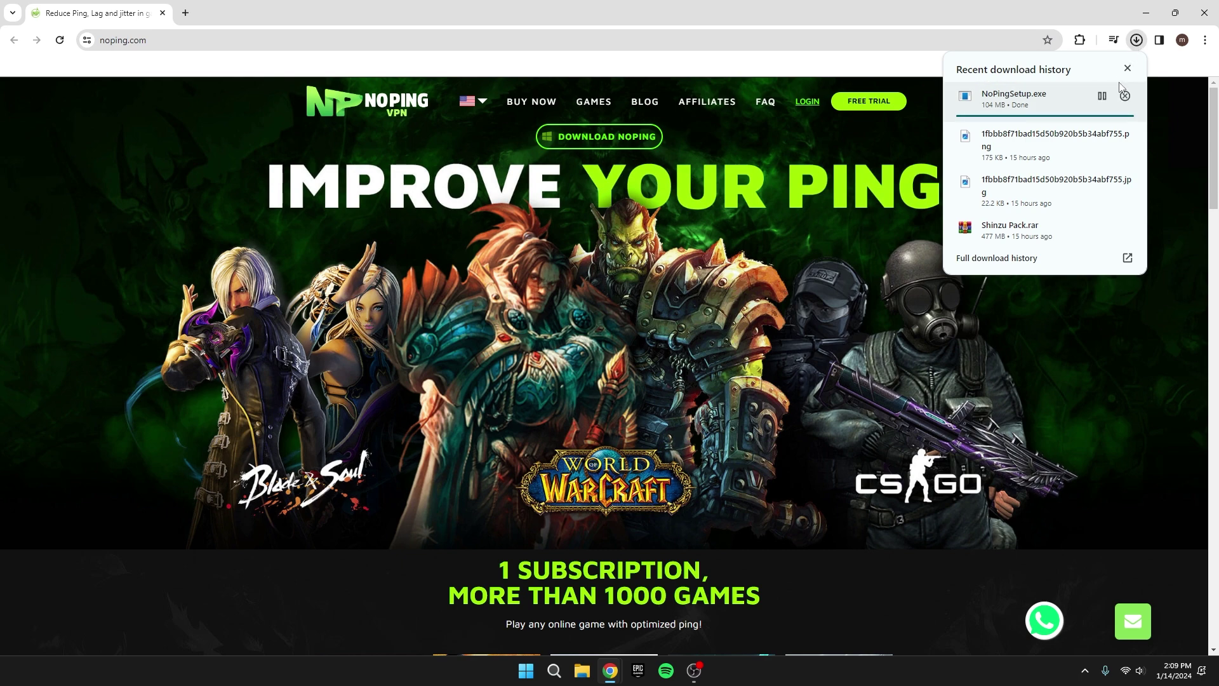
{"action": "left_click", "coordinate": [1131, 105]}
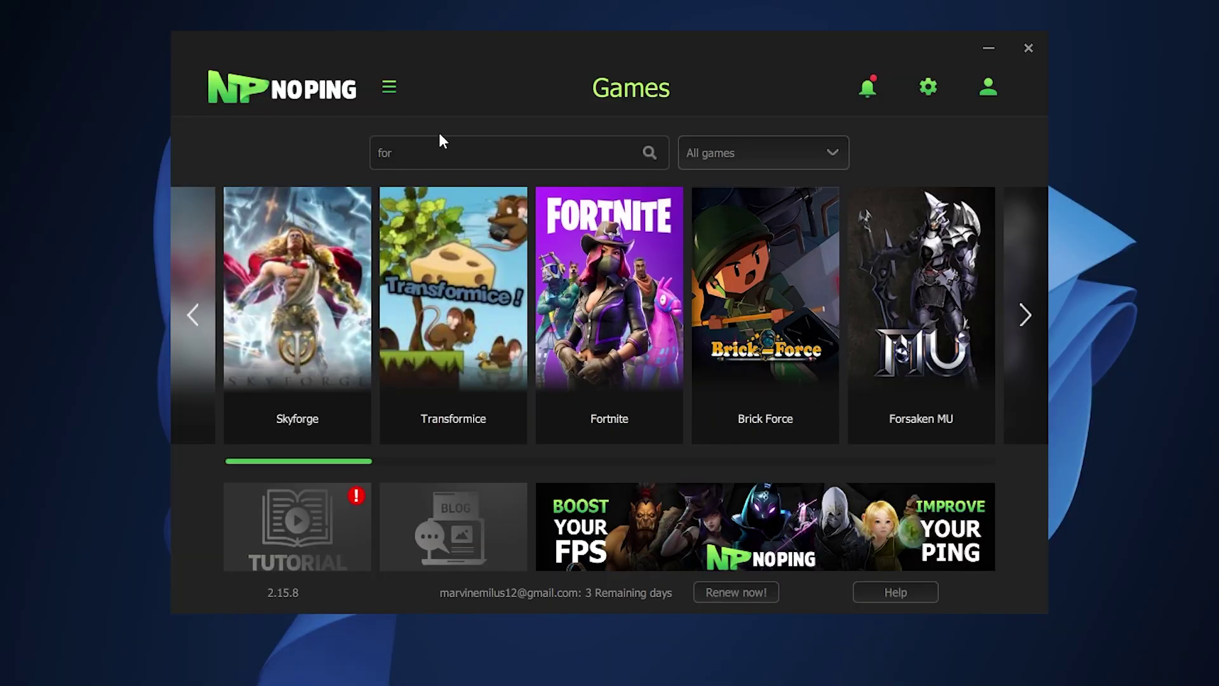
Step: Optimize Fortnite through the Miami 03 server under Others servers, dismissing the tutorial tips
{"action": "left_click", "coordinate": [588, 315]}
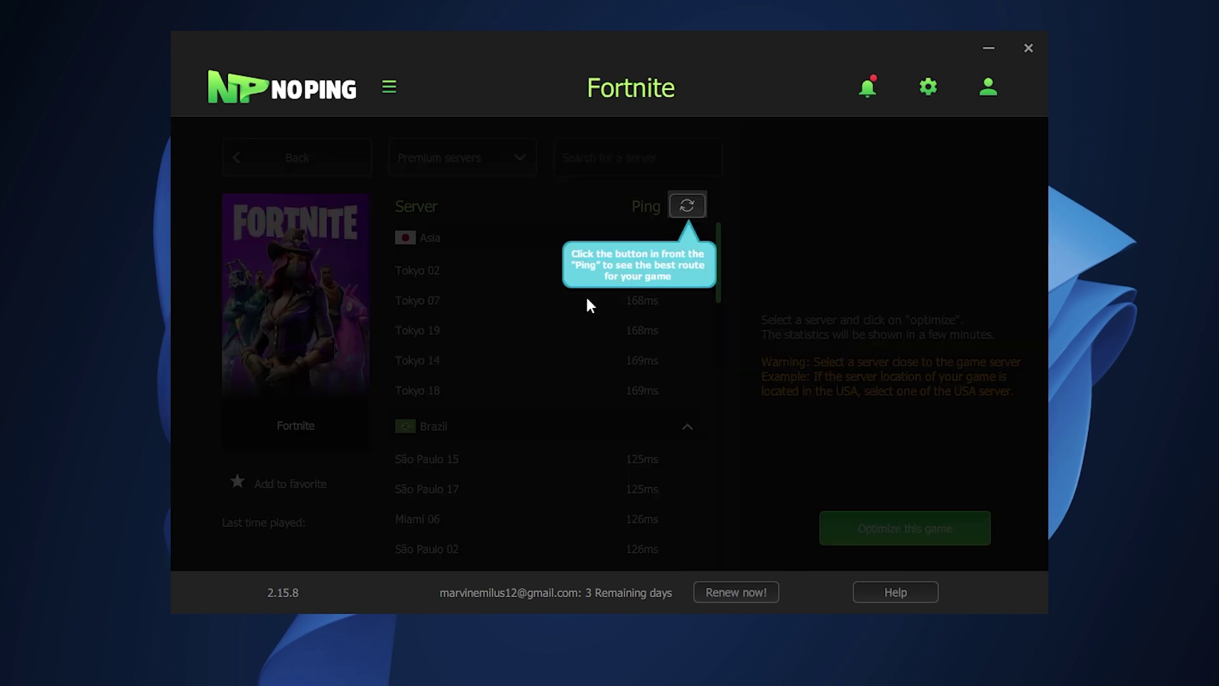
{"action": "left_click", "coordinate": [707, 202]}
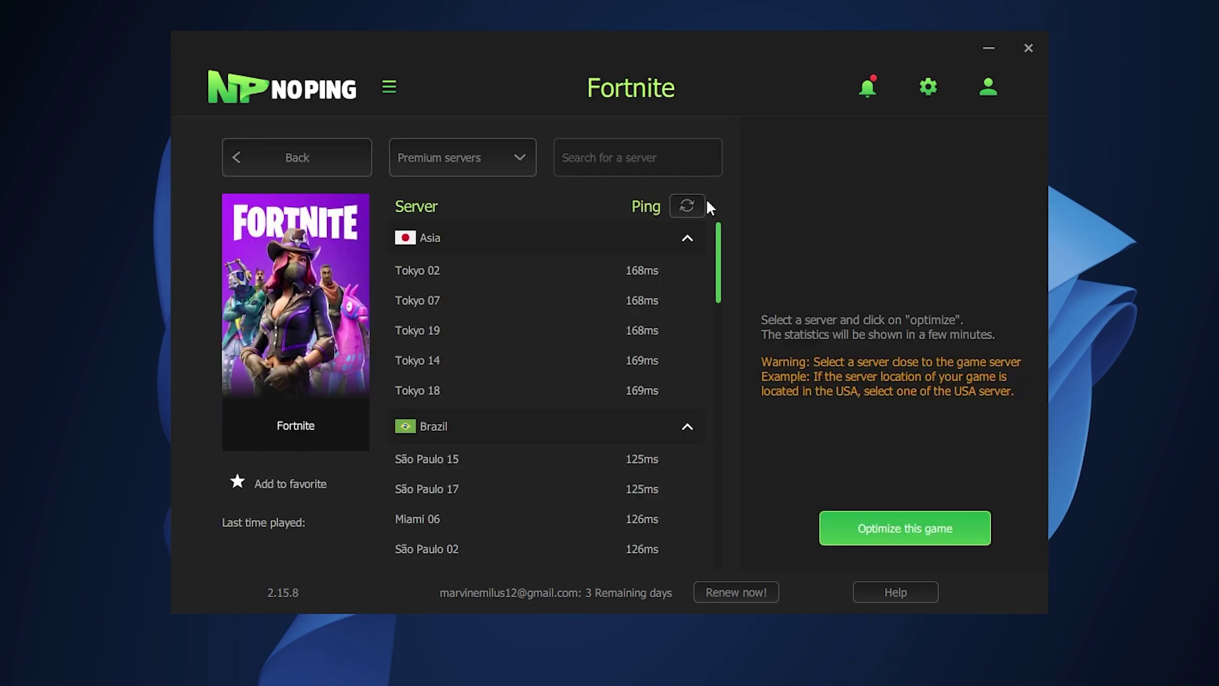
{"action": "left_click", "coordinate": [488, 167]}
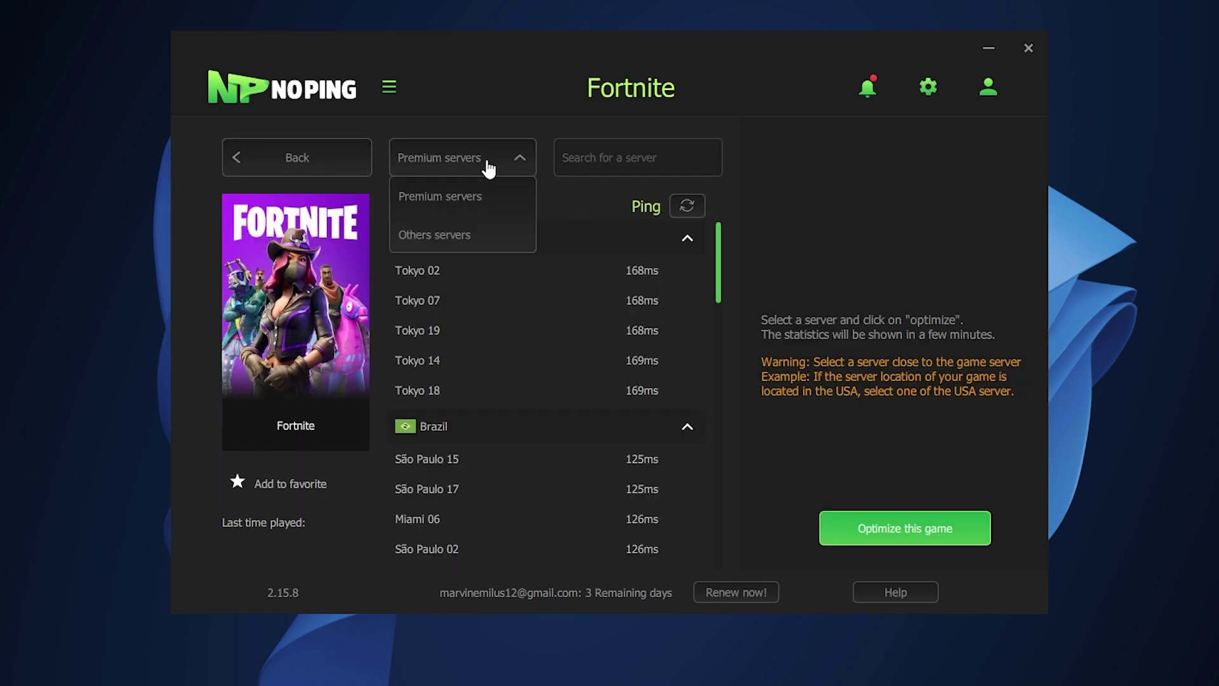
{"action": "left_click", "coordinate": [452, 240]}
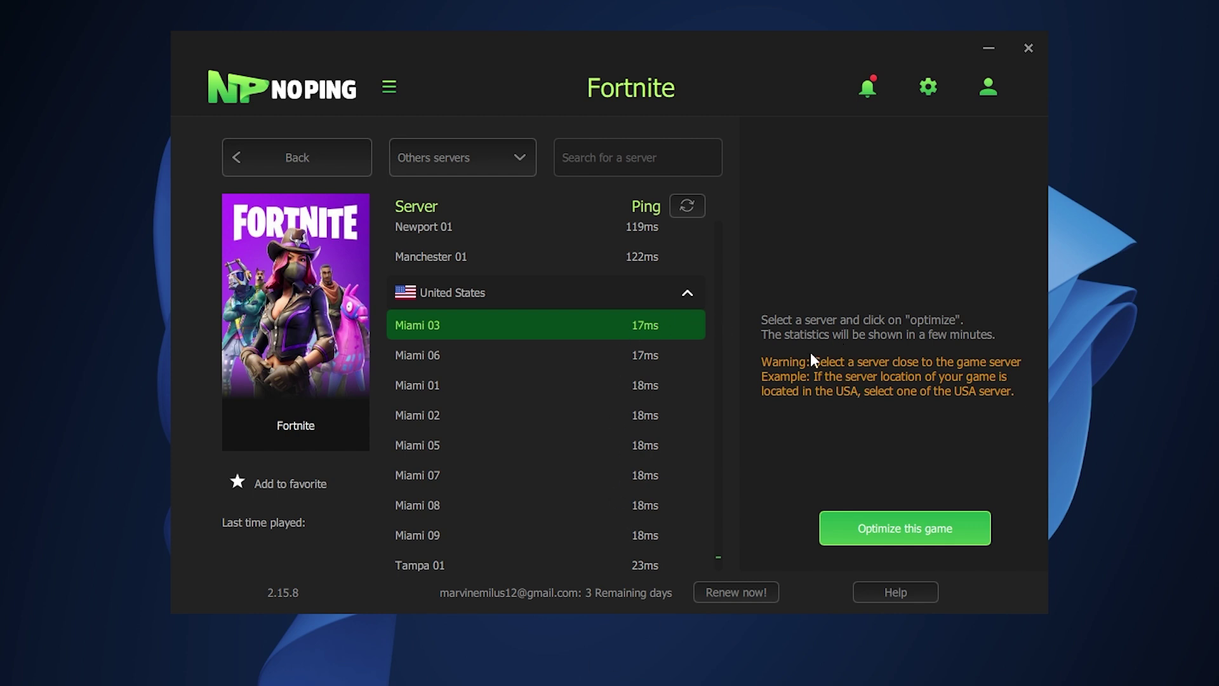
{"action": "left_click", "coordinate": [876, 526]}
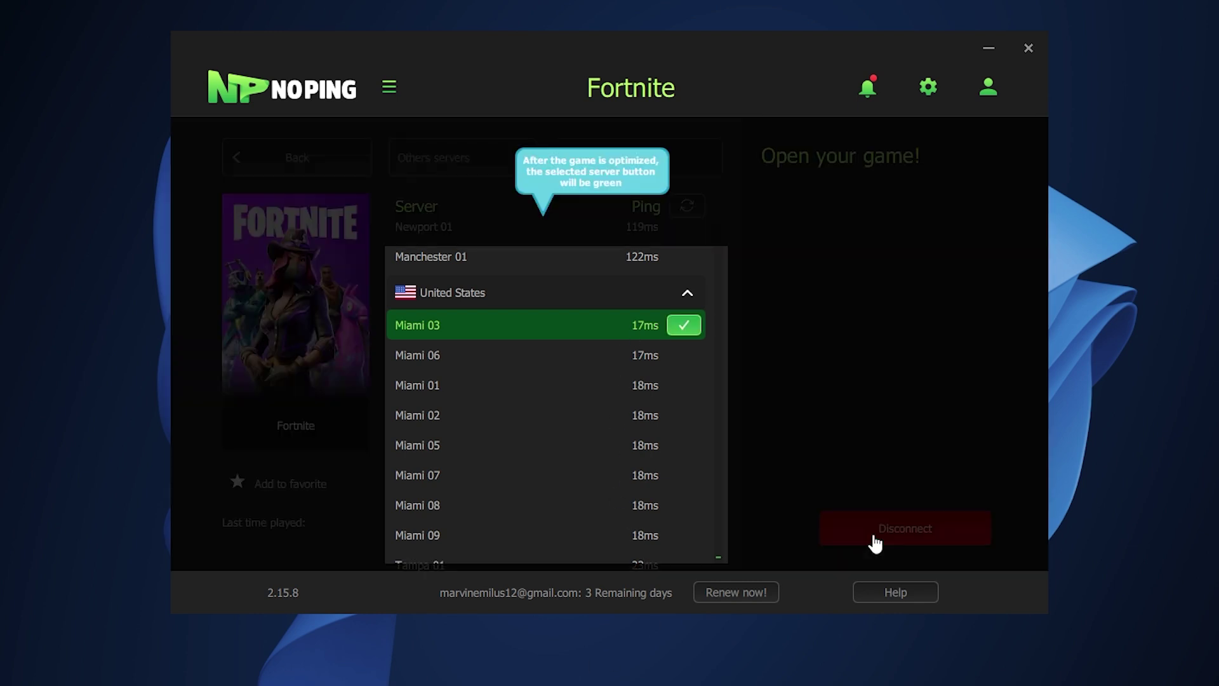
{"action": "left_click", "coordinate": [808, 319]}
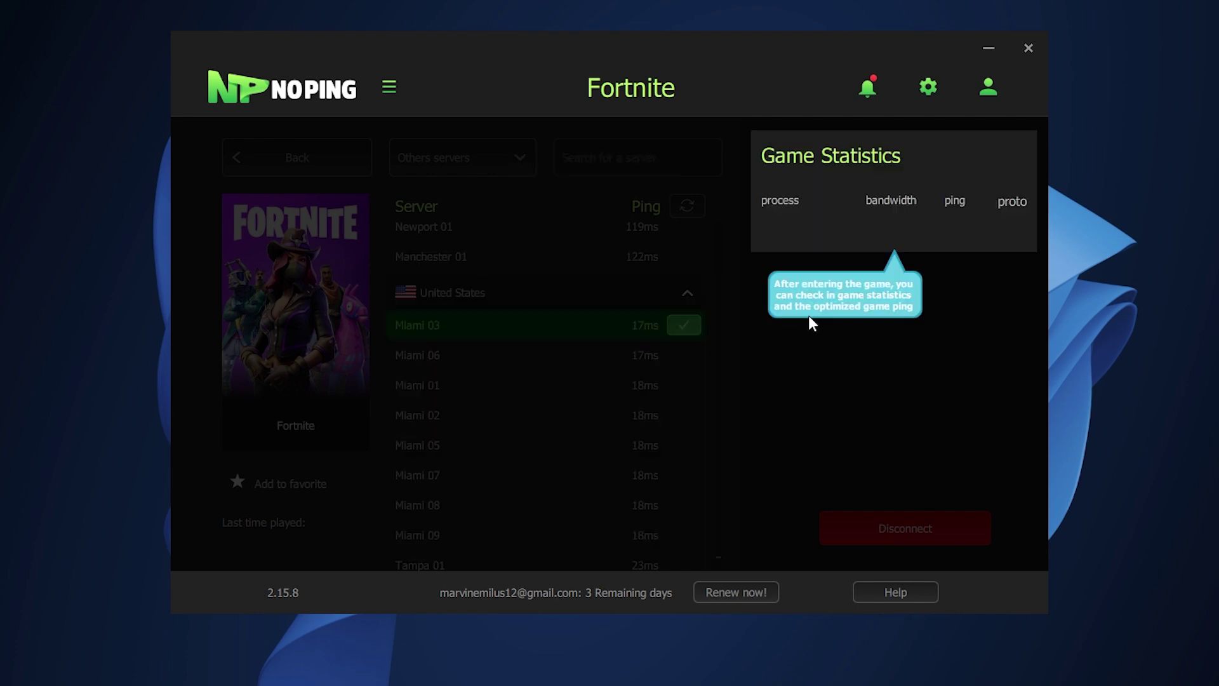
{"action": "left_click", "coordinate": [809, 316]}
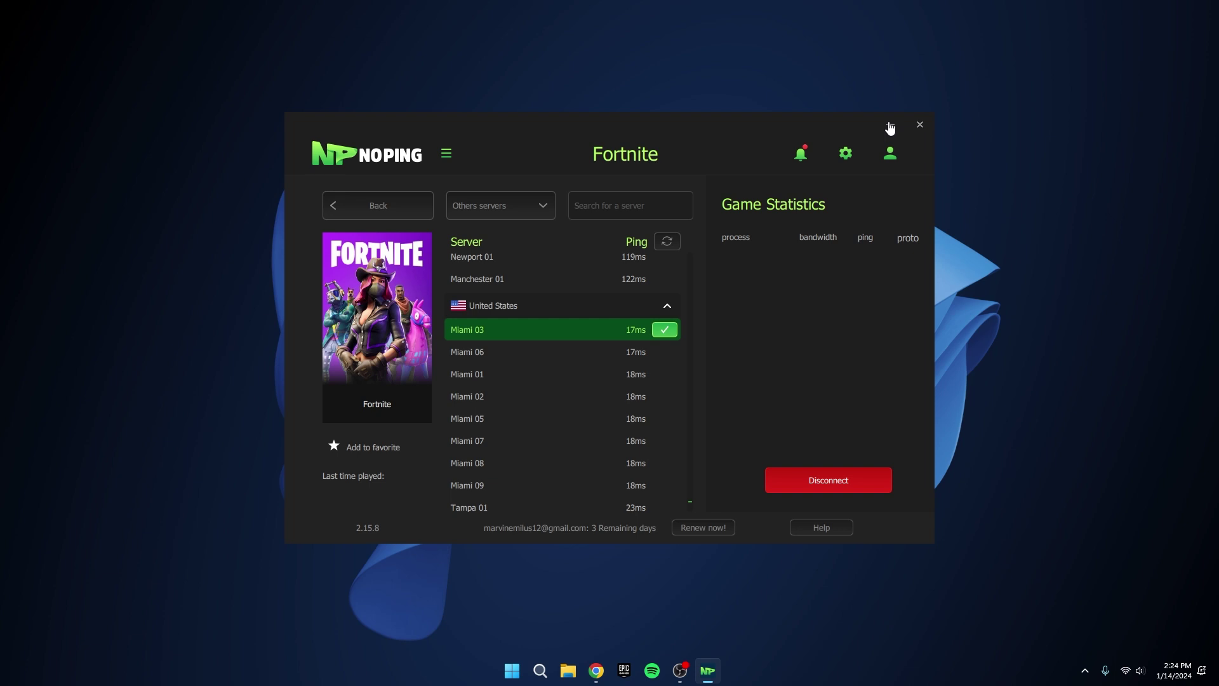
Step: Minimize NoPing, move the character with D, and equip the Hammer Pump Shotgun with 1
{"action": "left_click", "coordinate": [890, 126]}
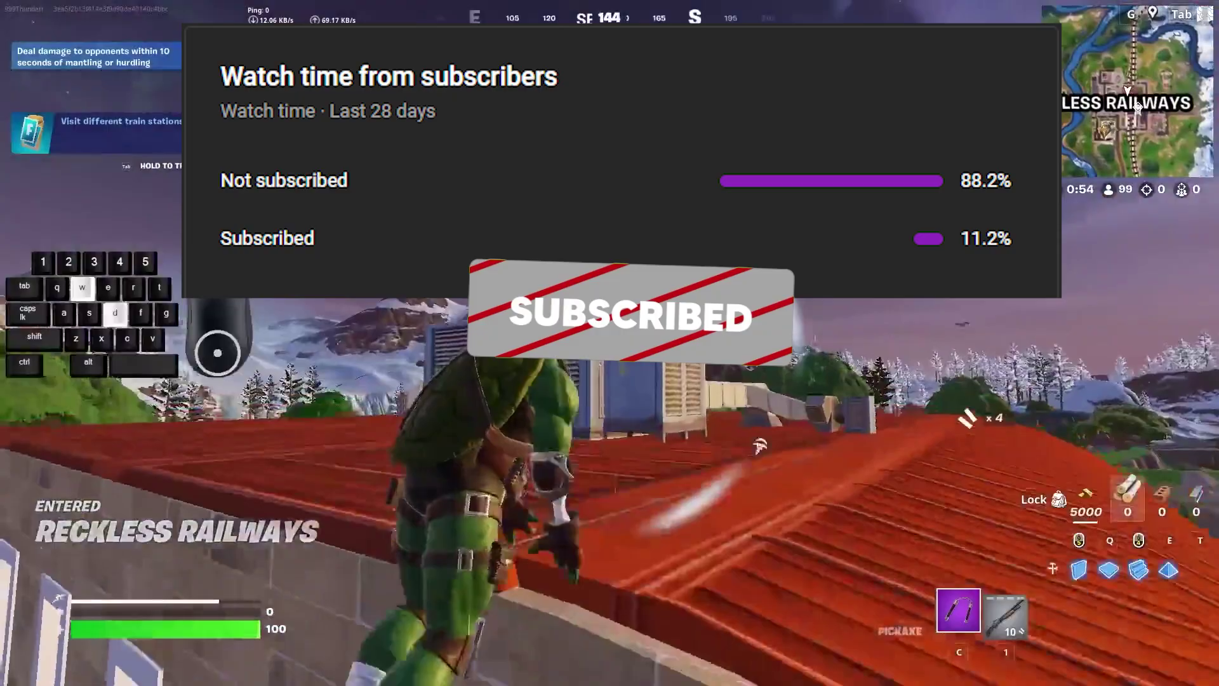
{"action": "key", "text": "d"}
{"action": "key", "text": "1"}
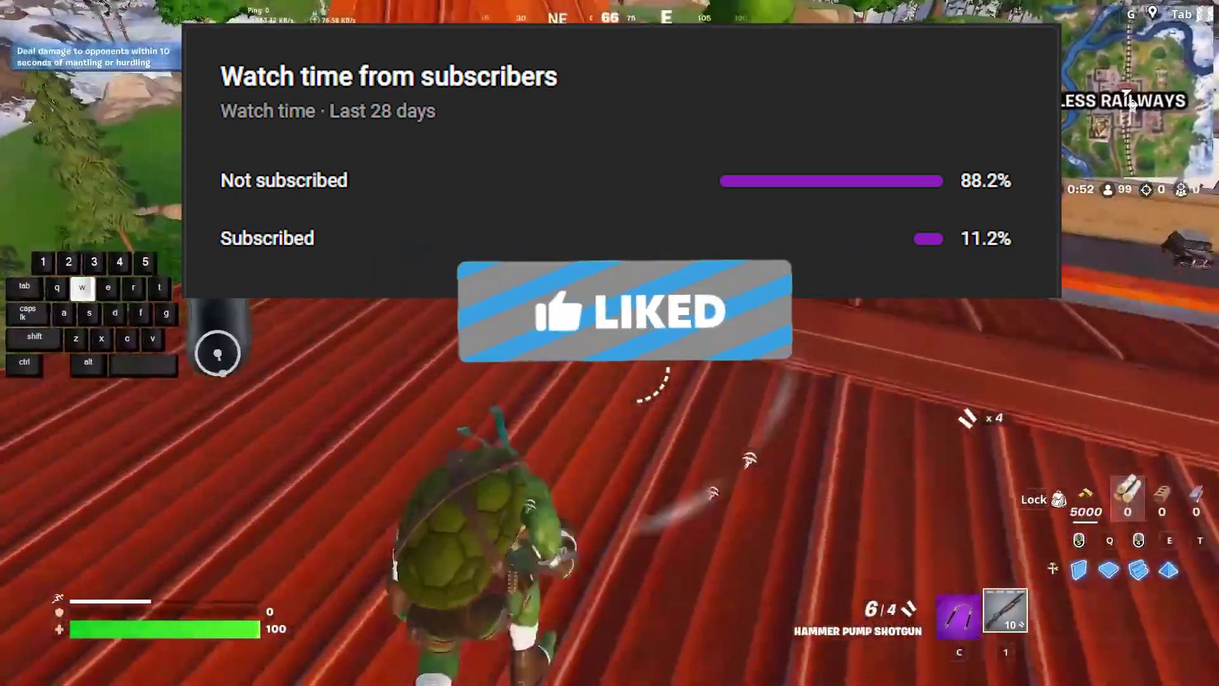